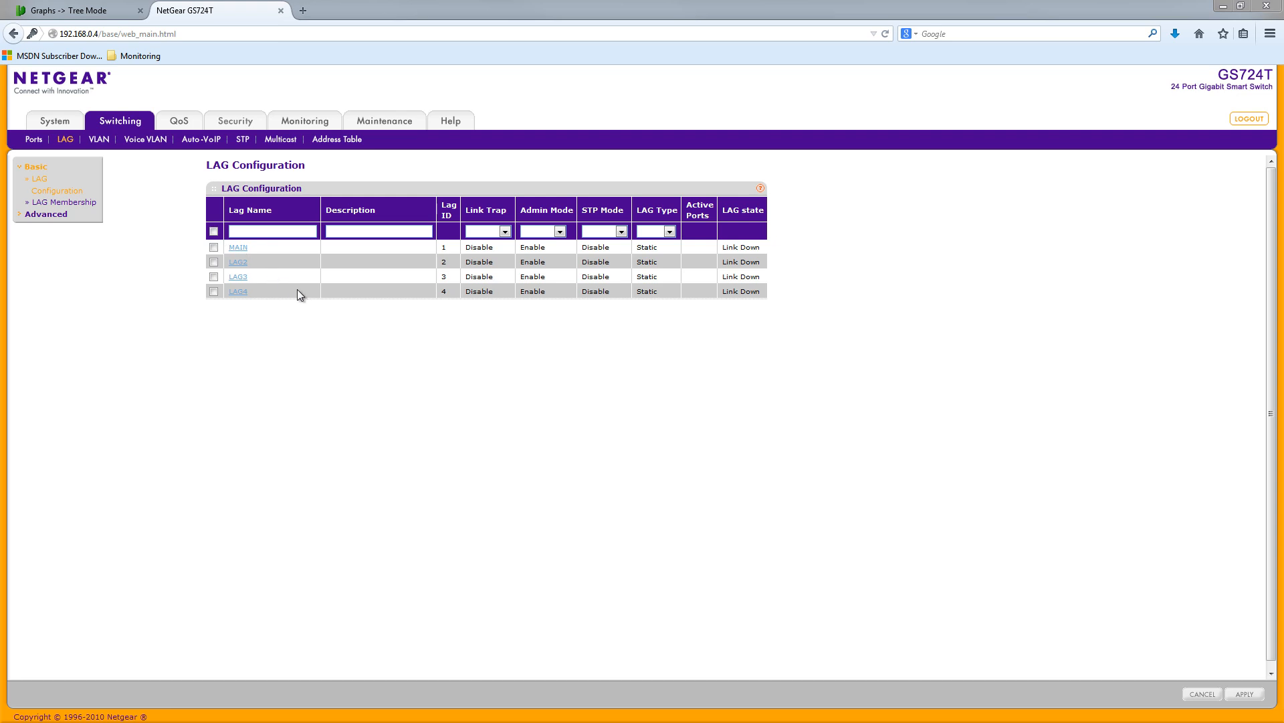
Go from the MAIN LAG details to the LAG Membership page
left_click(237, 248)
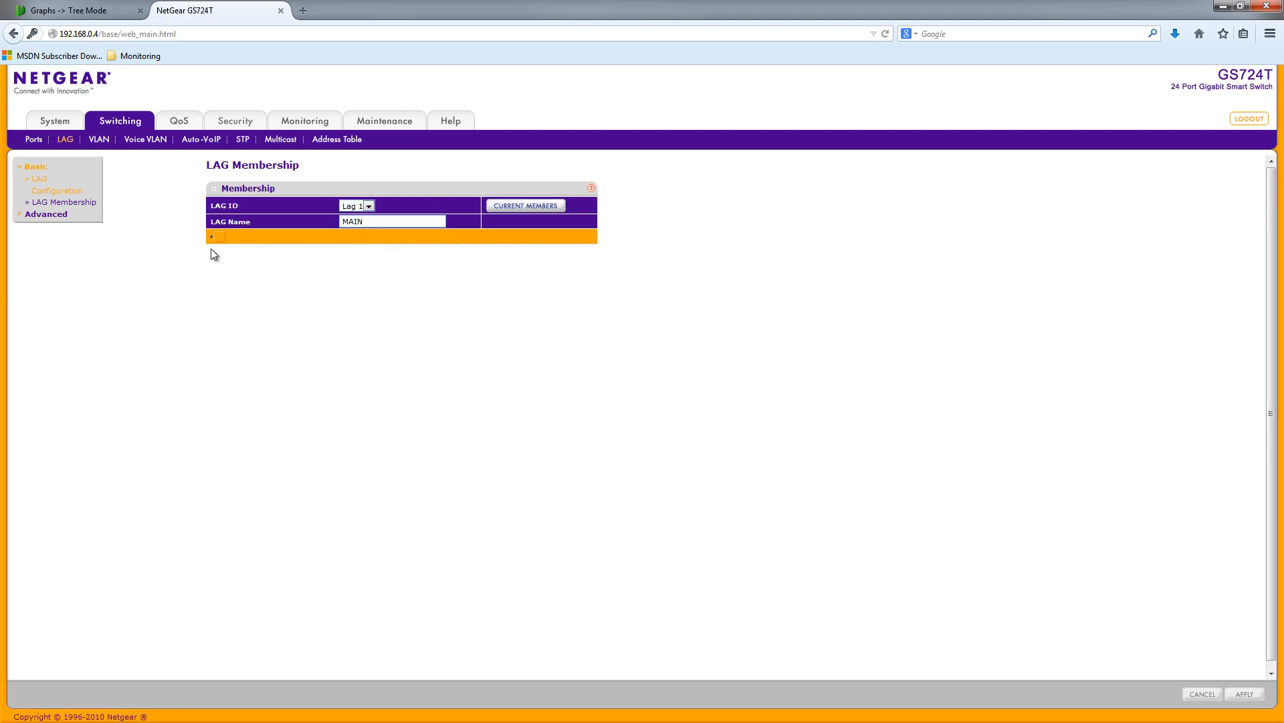
left_click(65, 201)
Navigate to the Advanced VLAN Membership page for the Default VLAN
left_click(98, 140)
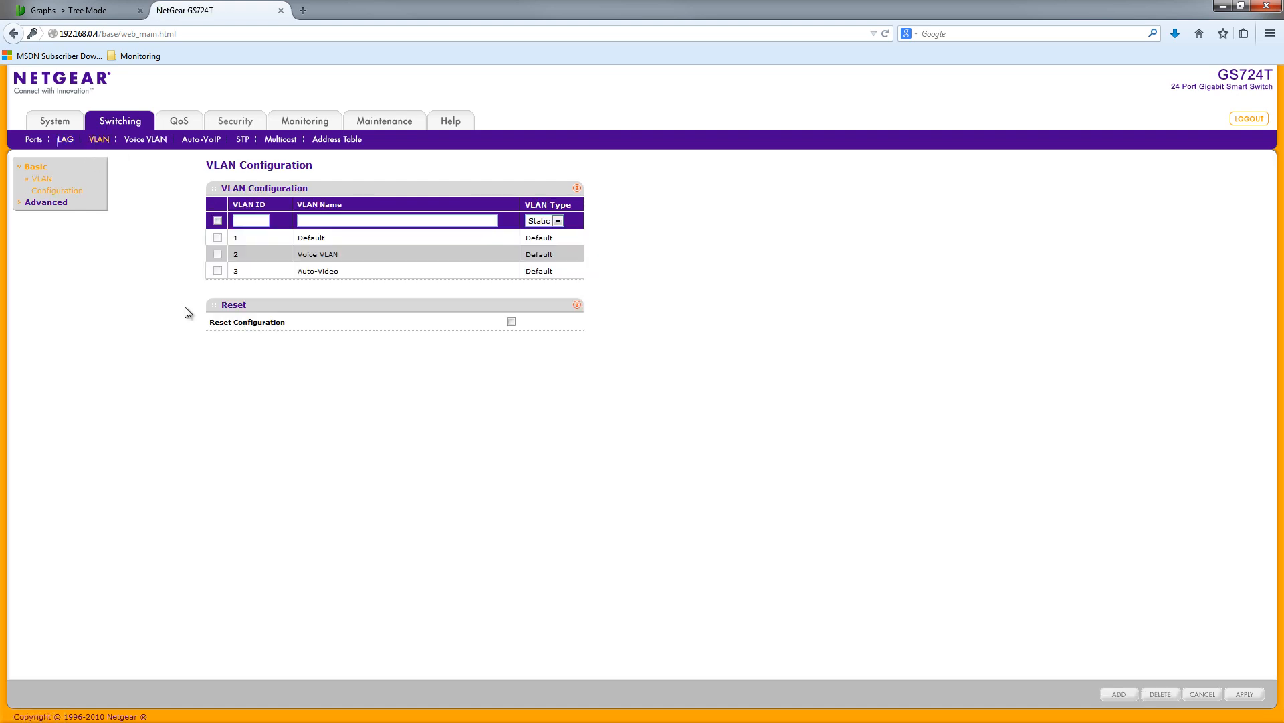
left_click(23, 204)
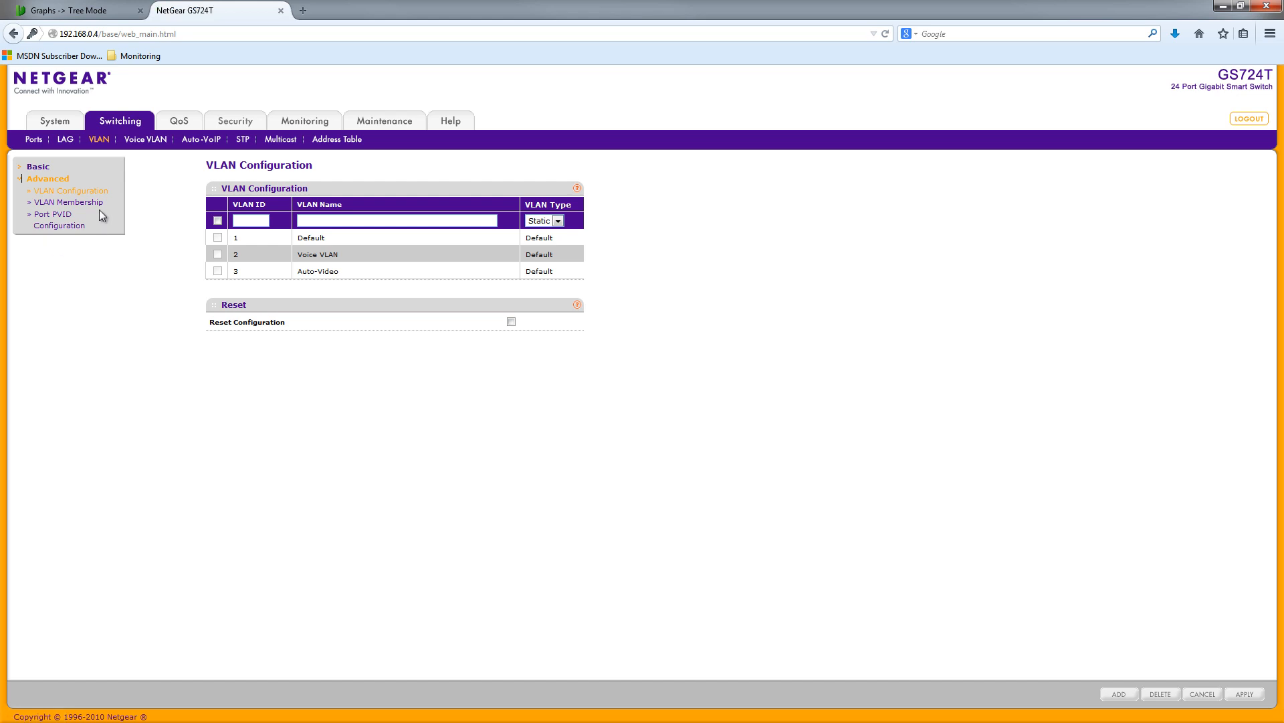
left_click(68, 202)
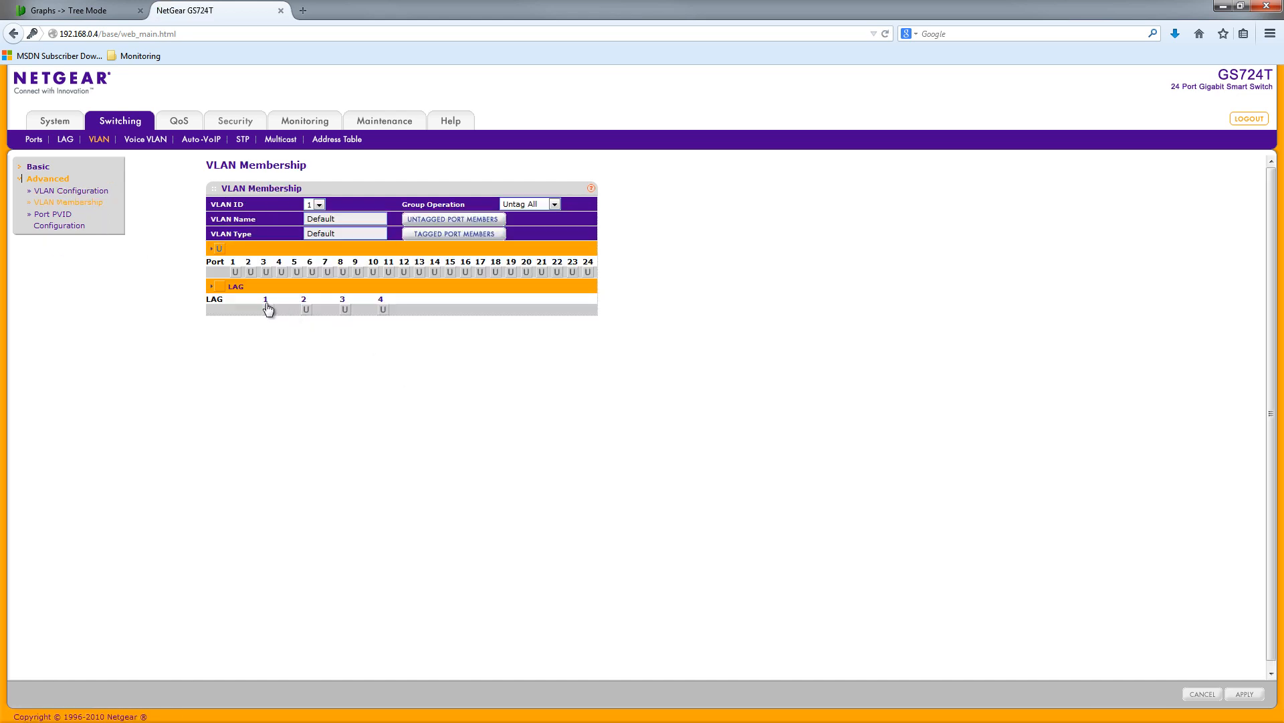
Toggle the LAG membership cells, leaving LAG 1 tagged and LAGs 2–4 untagged
left_click(220, 285)
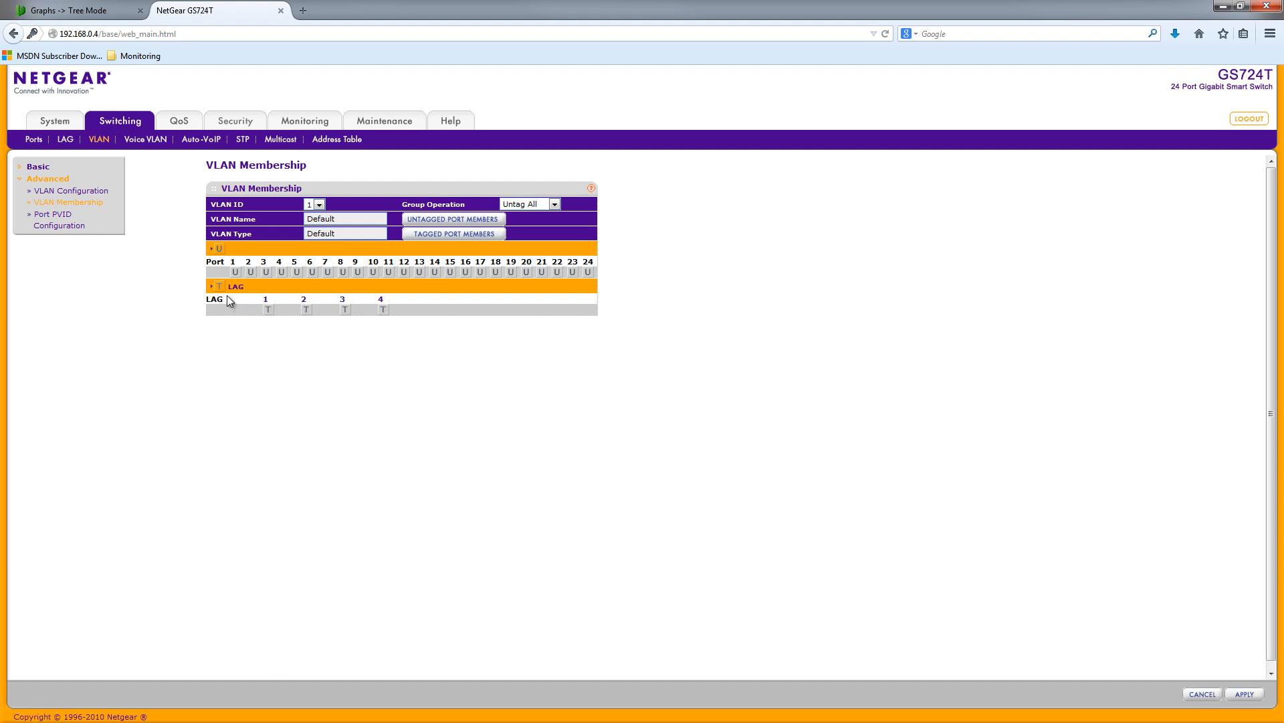
left_click(219, 286)
left_click(266, 309)
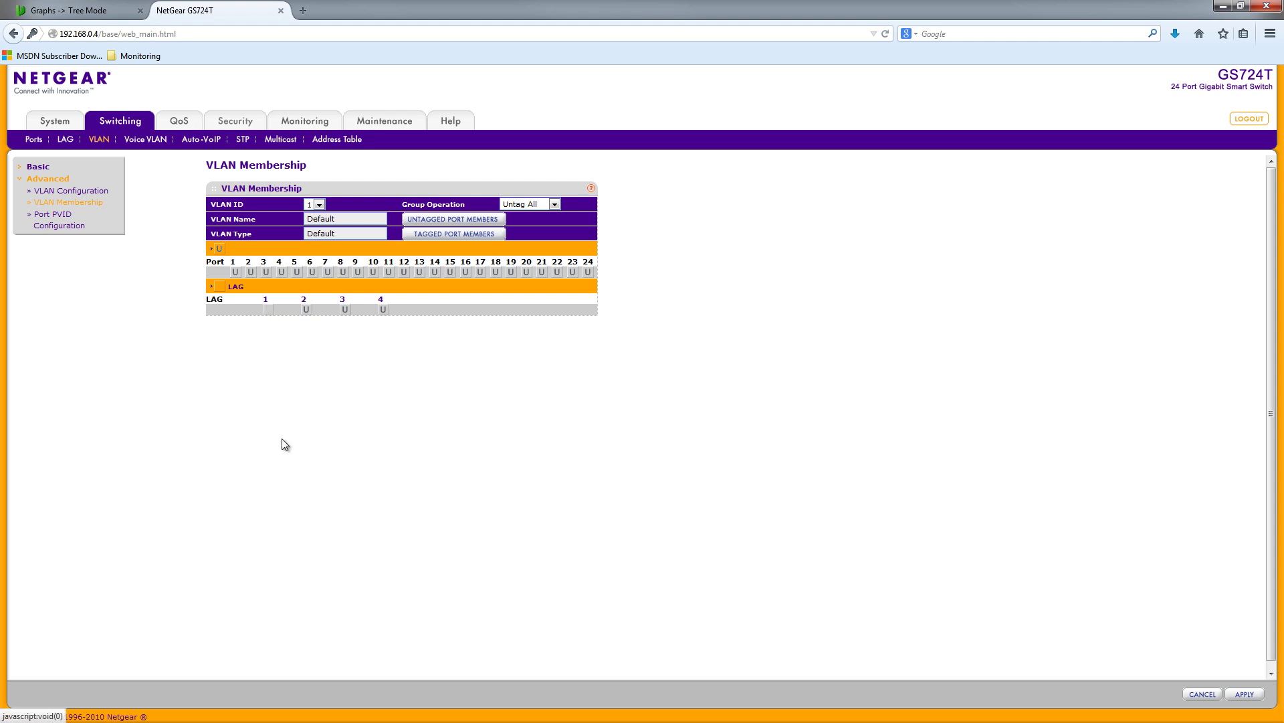
Mark LAG 1 as tagged and switch the membership view to VLAN 2
left_click(268, 310)
left_click(319, 204)
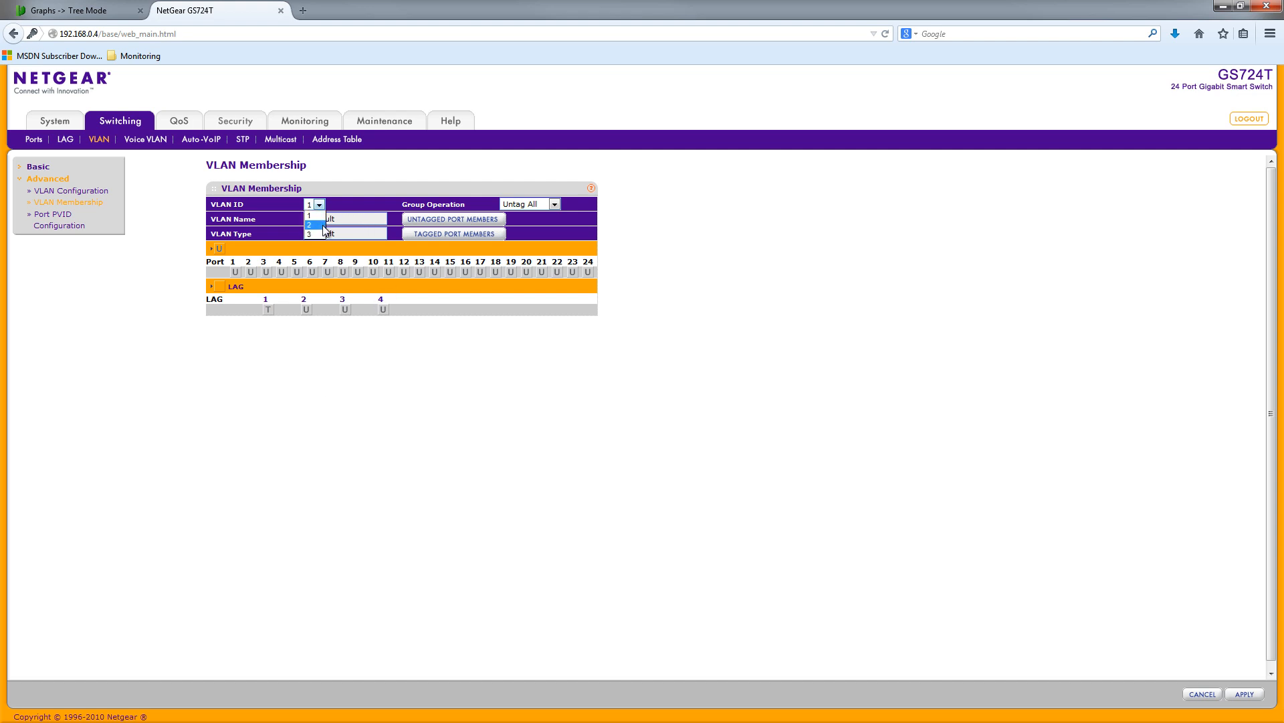
left_click(315, 226)
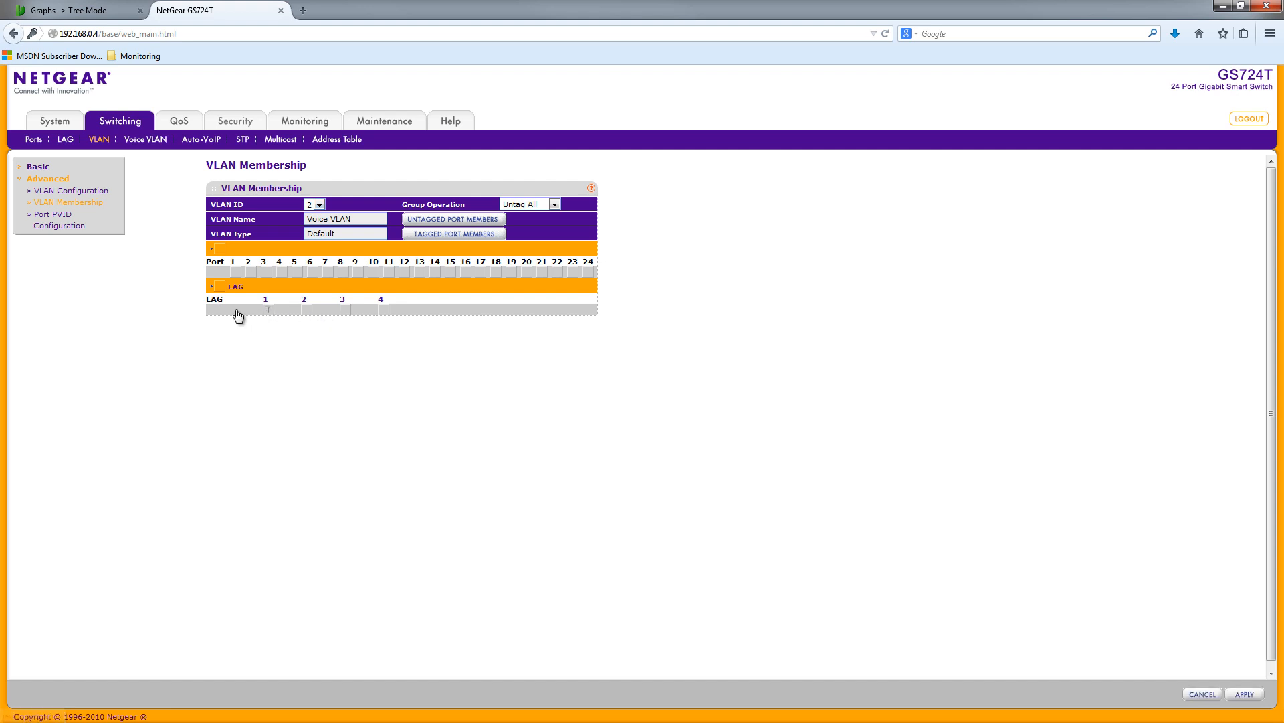
Highlight the VLAN type value Default on the VLAN 2 membership page
left_click(381, 233)
double_click(321, 233)
left_click(434, 245)
Apply LAG 1 as a tagged member of VLAN 2 (Voice VLAN) and review the result
left_click(1245, 695)
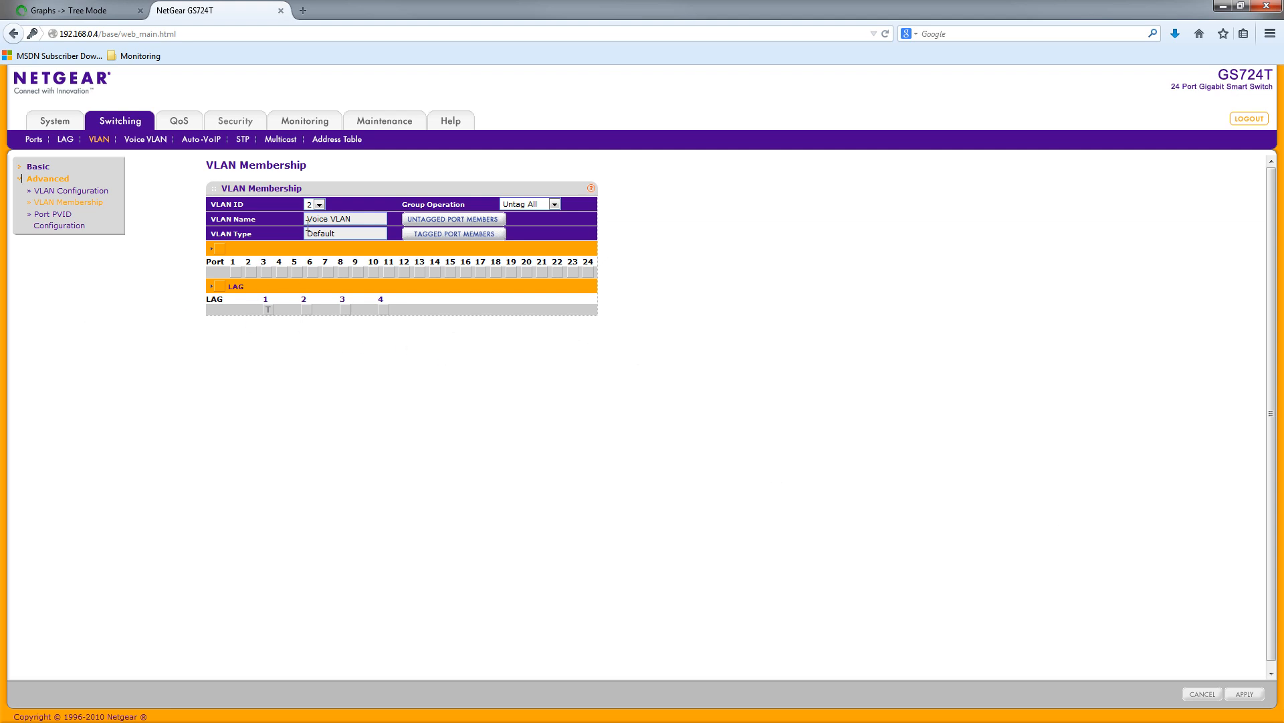
left_click(267, 309)
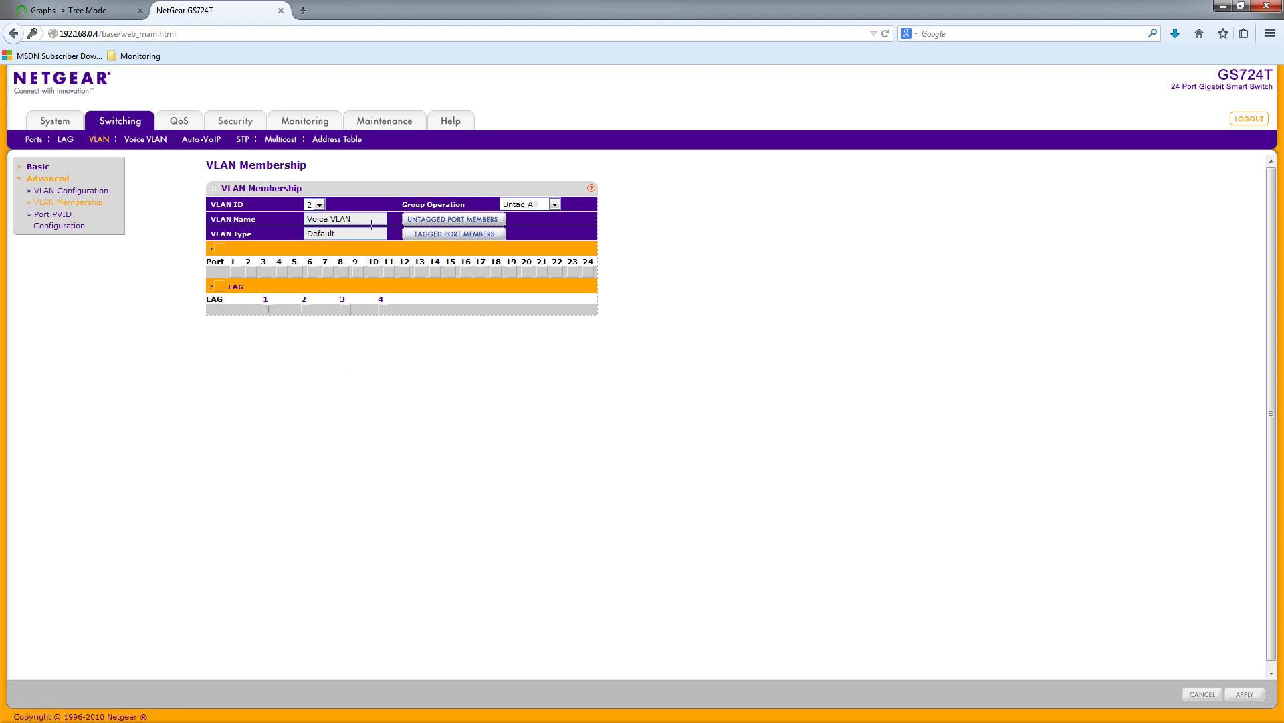
left_click_drag(355, 233, 308, 233)
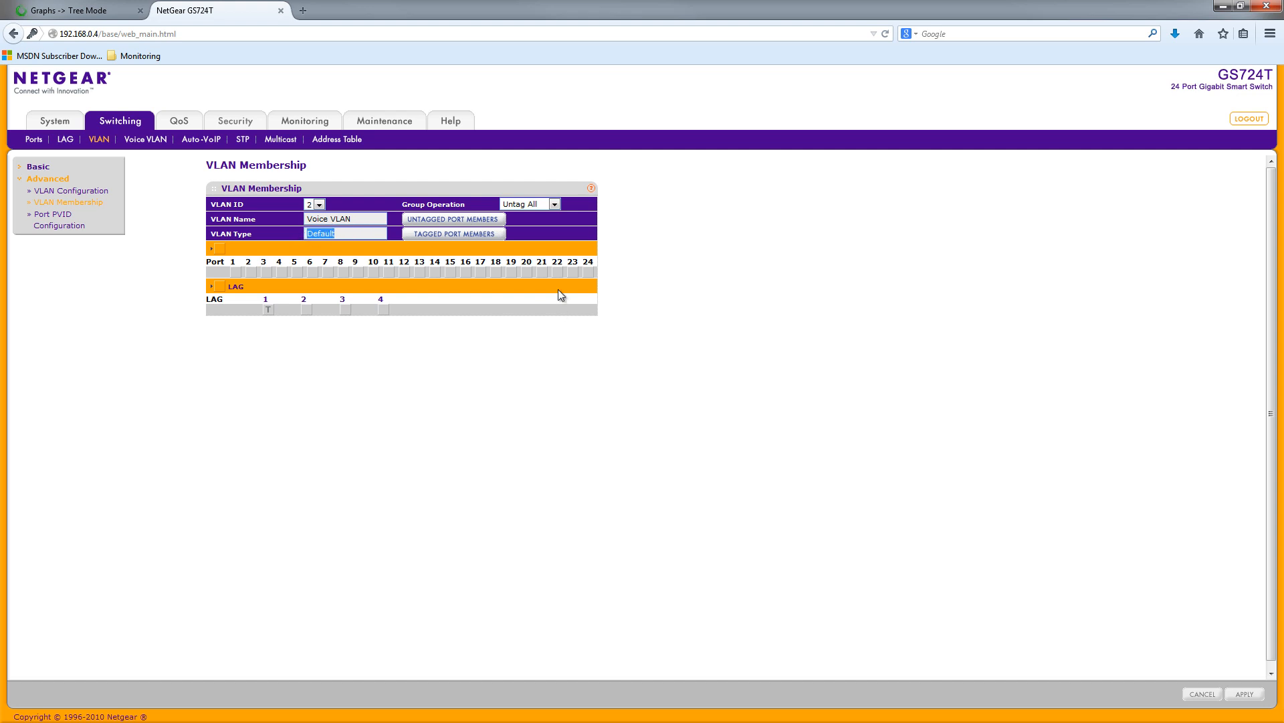
left_click(526, 203)
Return to VLAN Configuration and focus the empty new-VLAN entry row
left_click(78, 217)
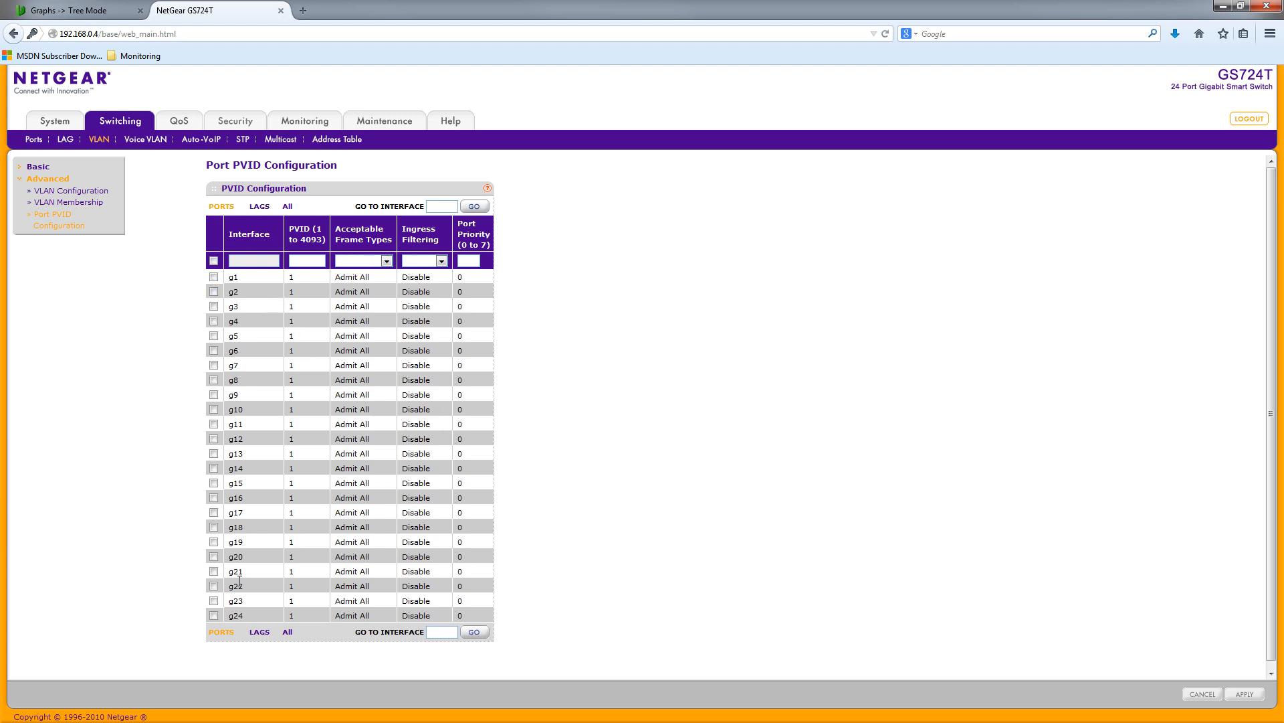
left_click(70, 191)
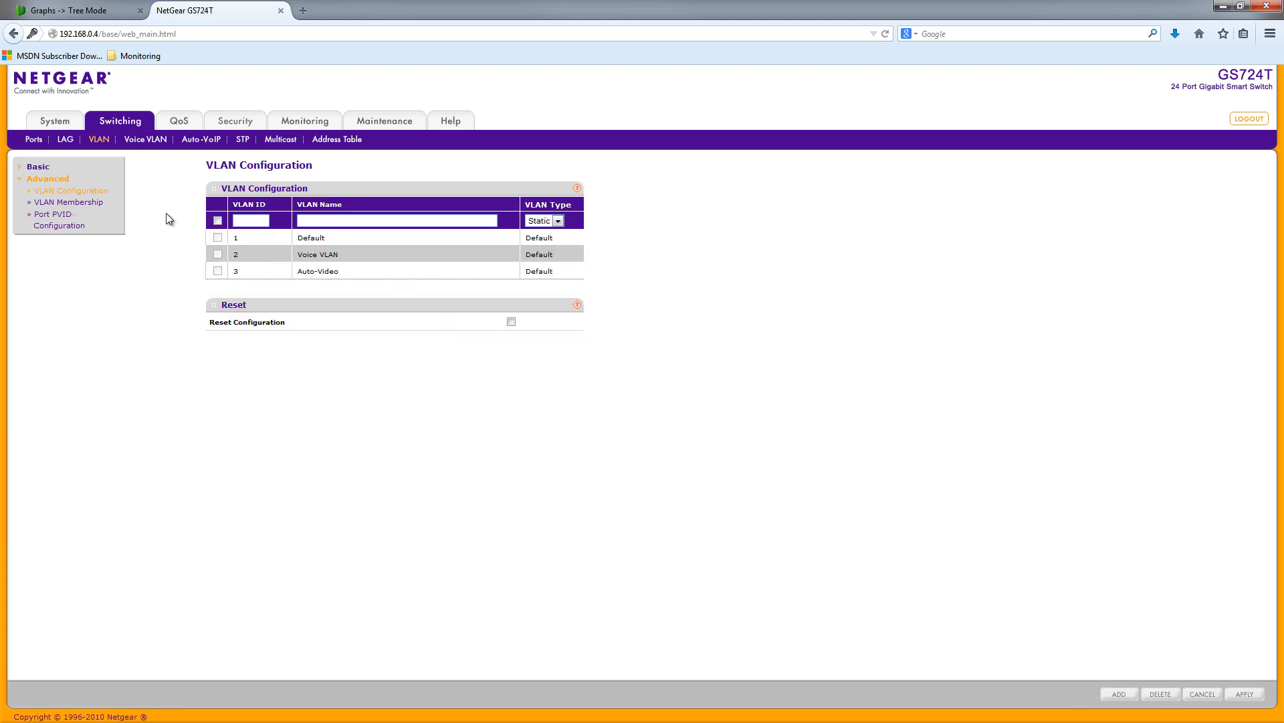
left_click(259, 219)
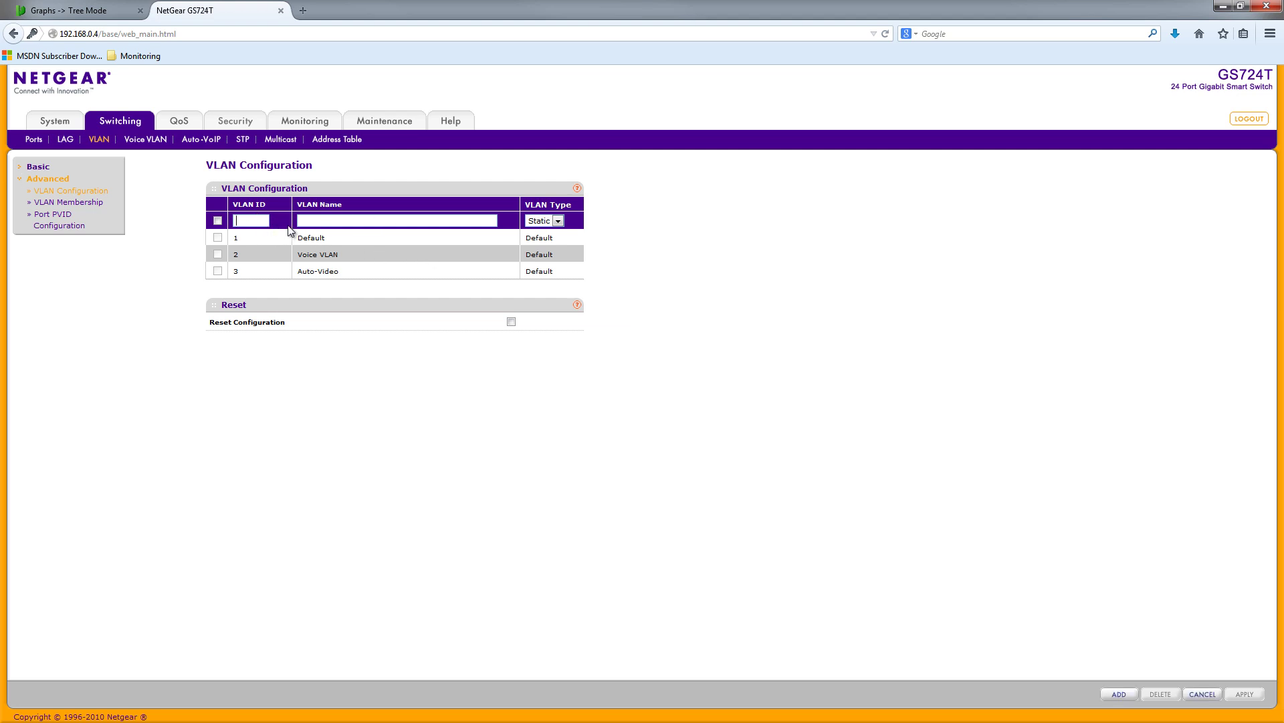
left_click(560, 220)
Add a new Static VLAN with ID 78 named 'pies'
left_click(254, 221)
type("78")
left_click(356, 220)
type("pies")
left_click(1118, 694)
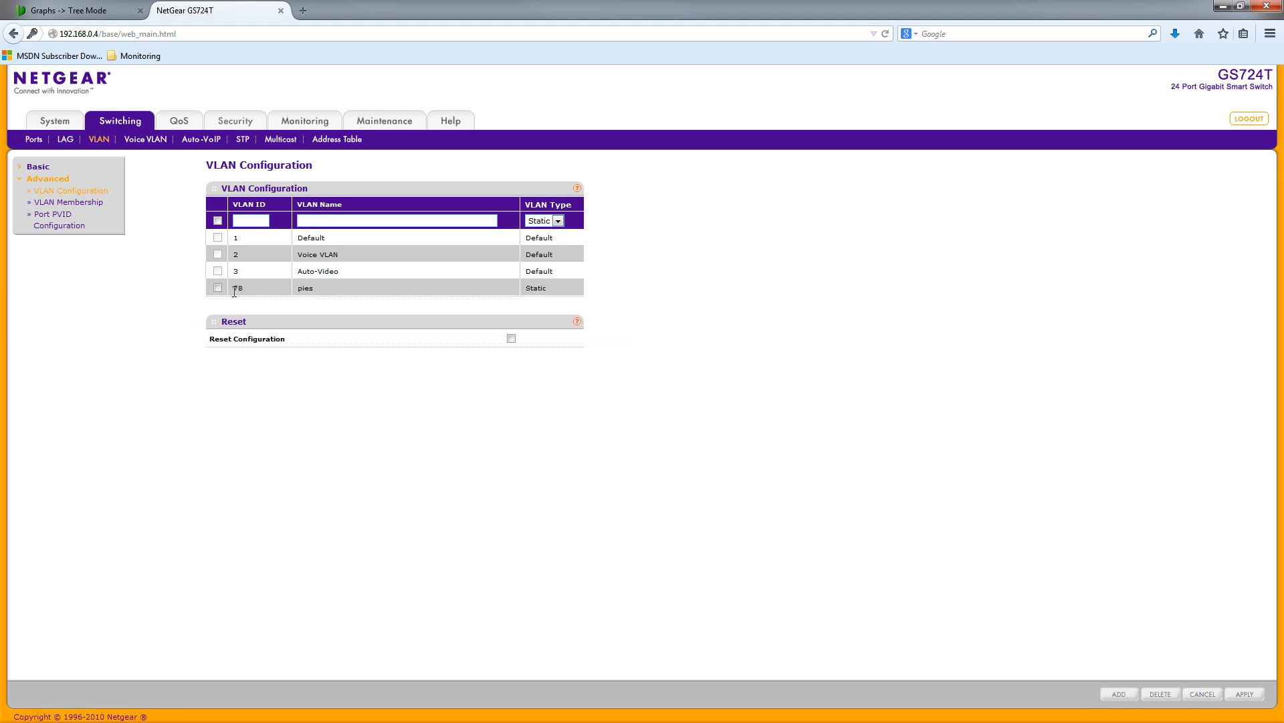
double_click(237, 288)
Show VLAN Membership for VLAN 78 'pies'
left_click(68, 202)
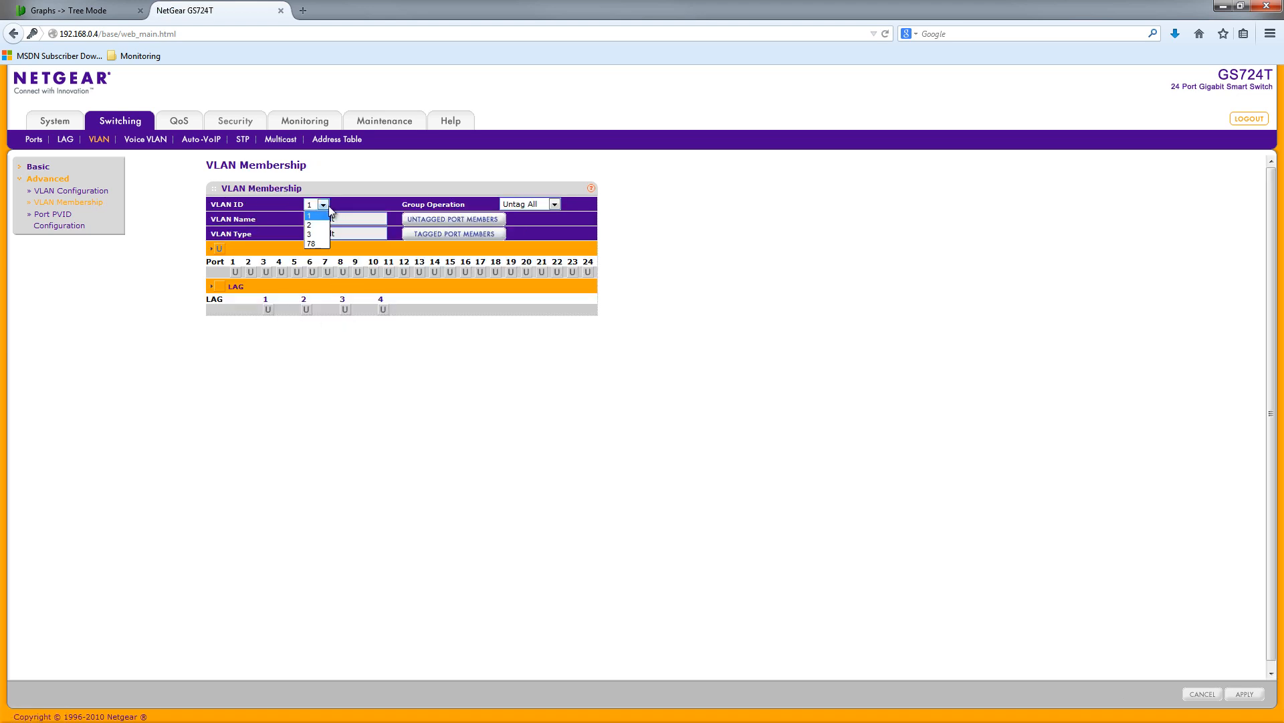
left_click(313, 244)
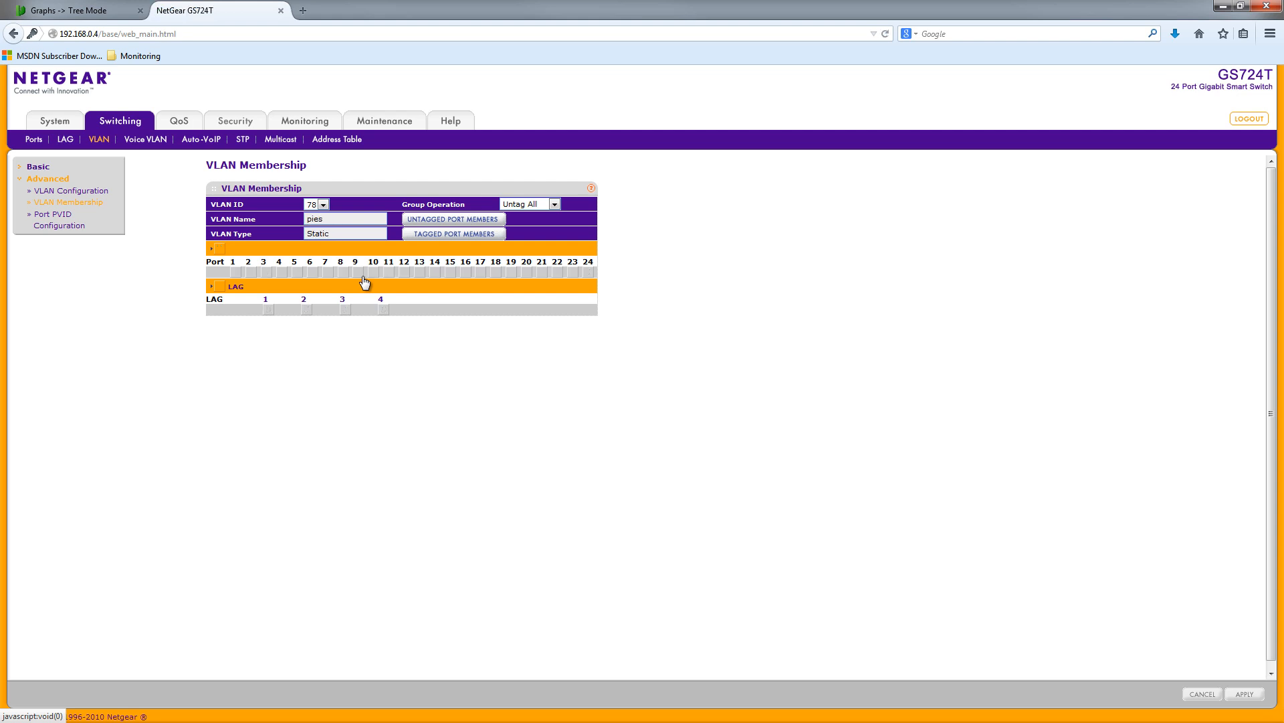
double_click(317, 219)
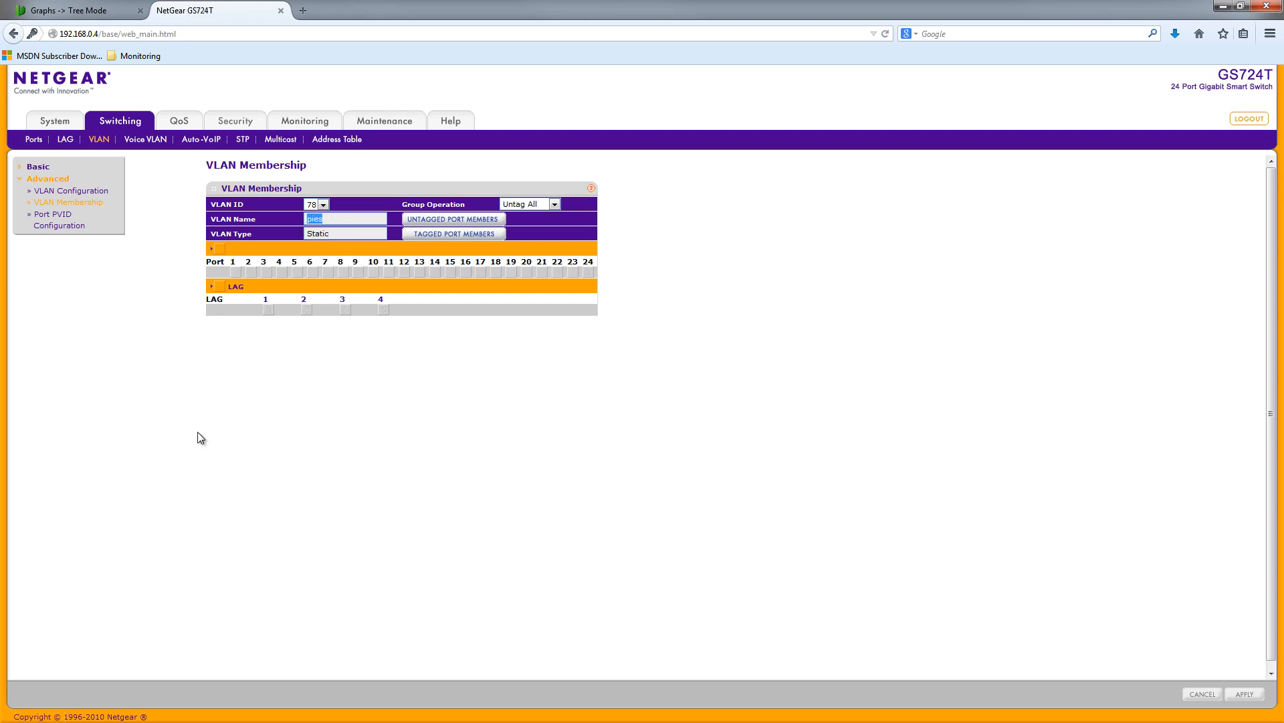
key("Tab")
Set LAG 2 as a tagged member of VLAN 78 and apply
left_click(307, 309)
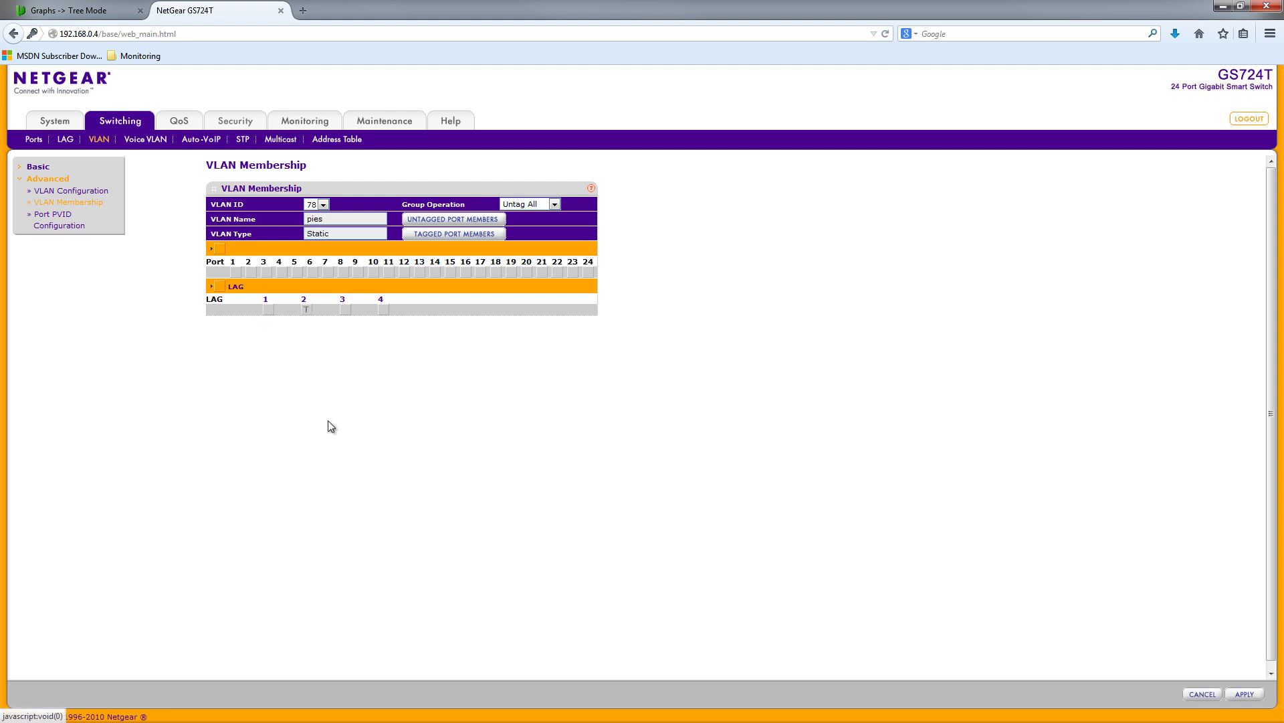
left_click(1244, 692)
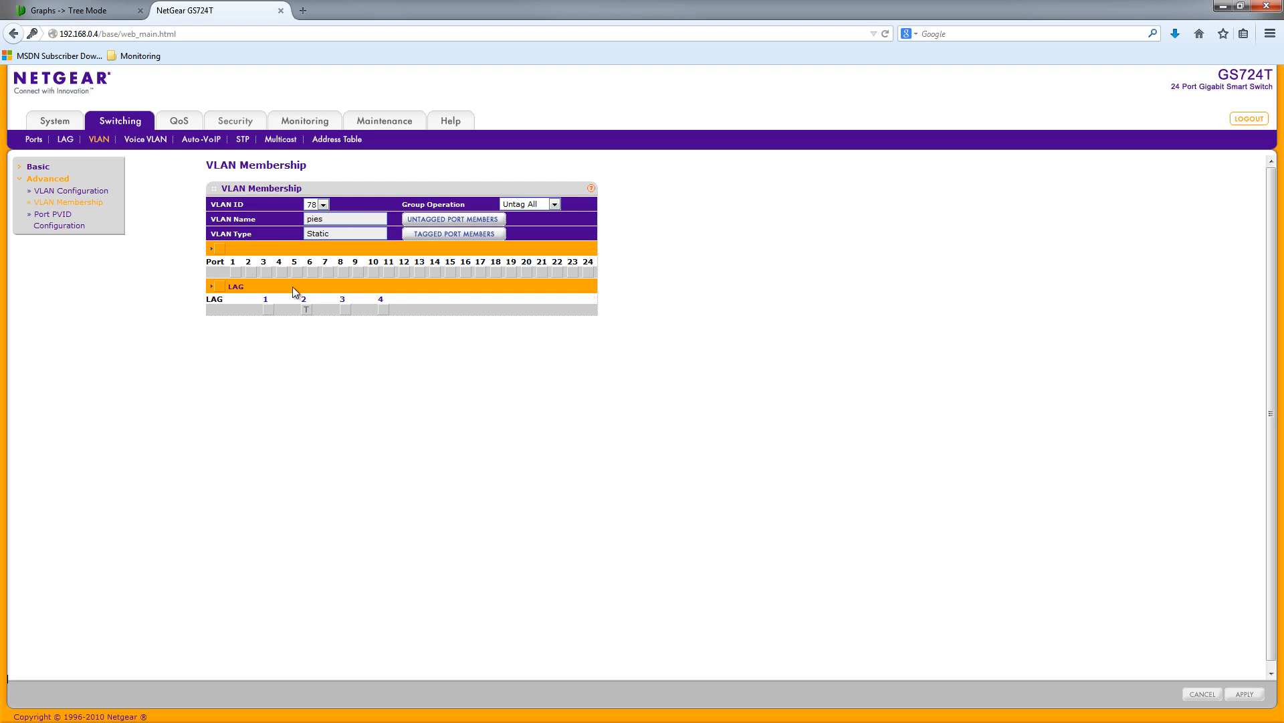
left_click(321, 204)
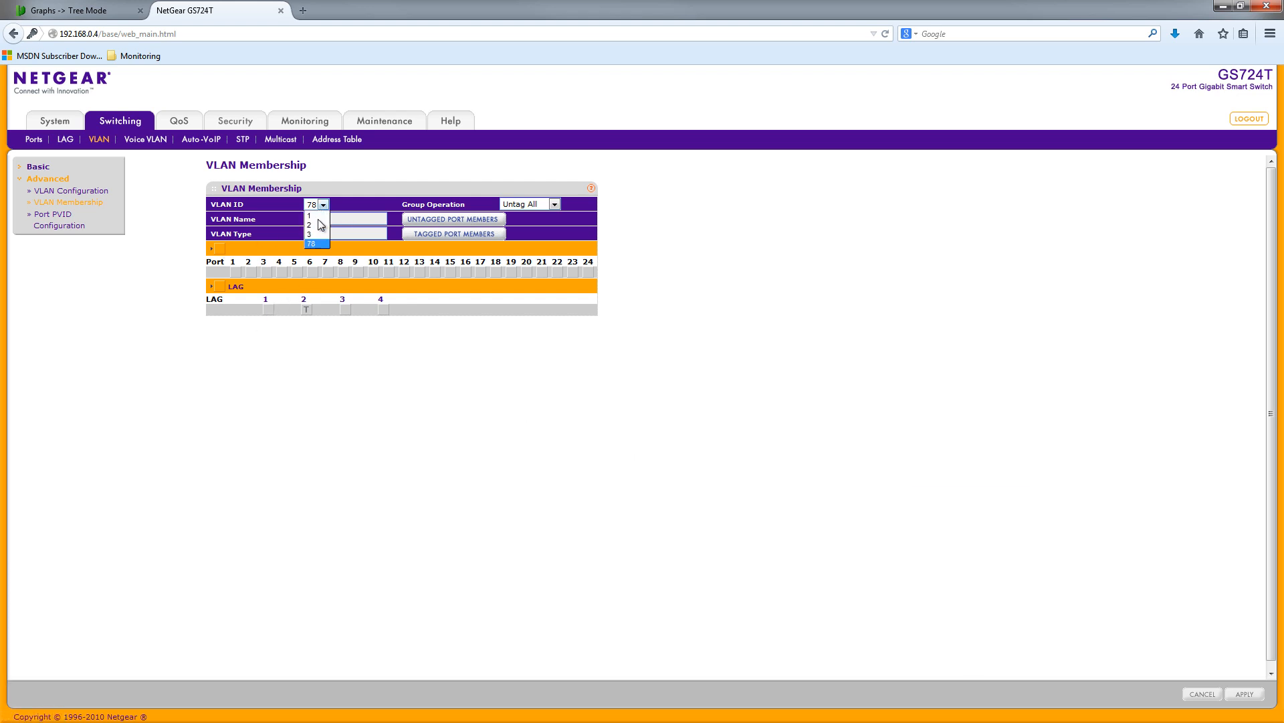
left_click(311, 222)
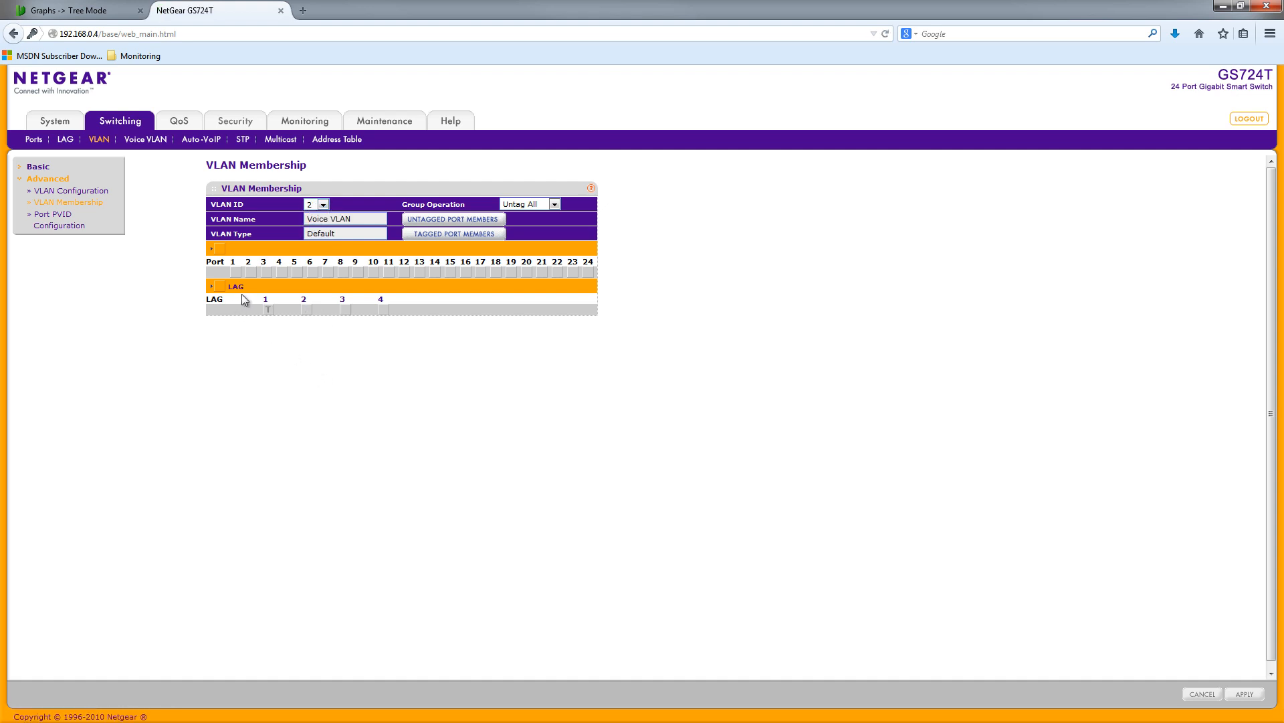
left_click(269, 313)
left_click(322, 204)
left_click(312, 242)
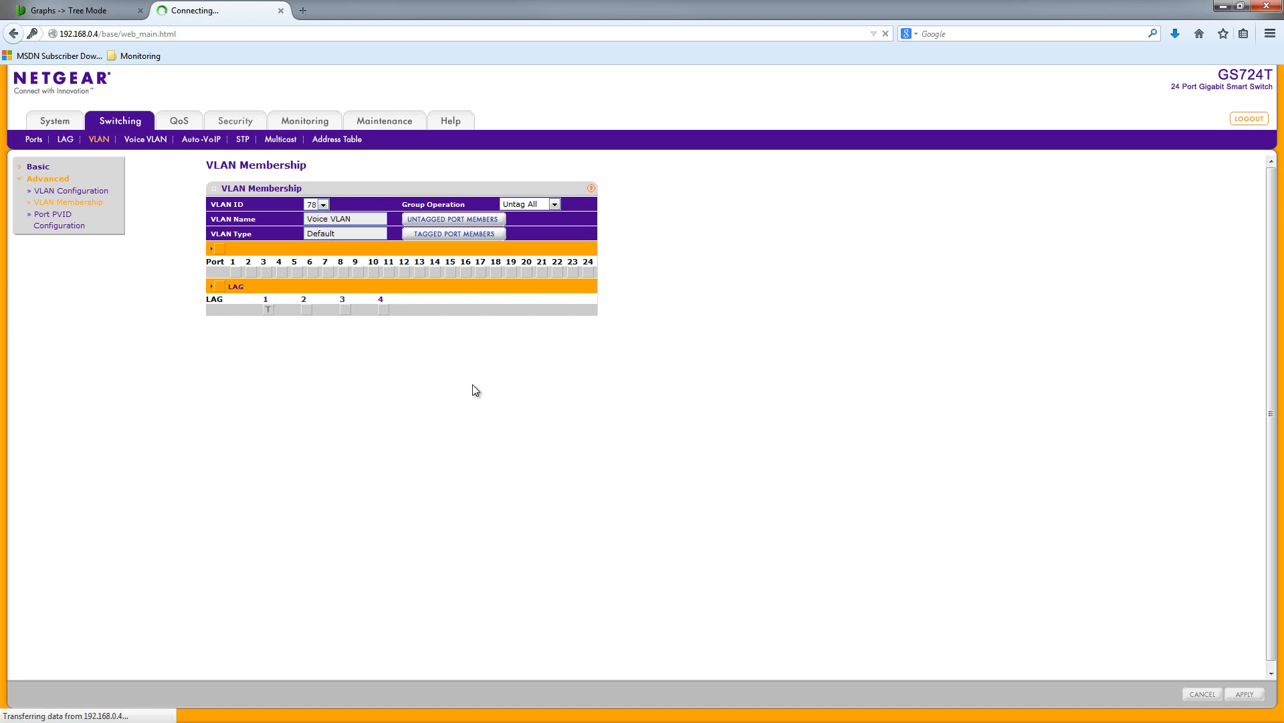